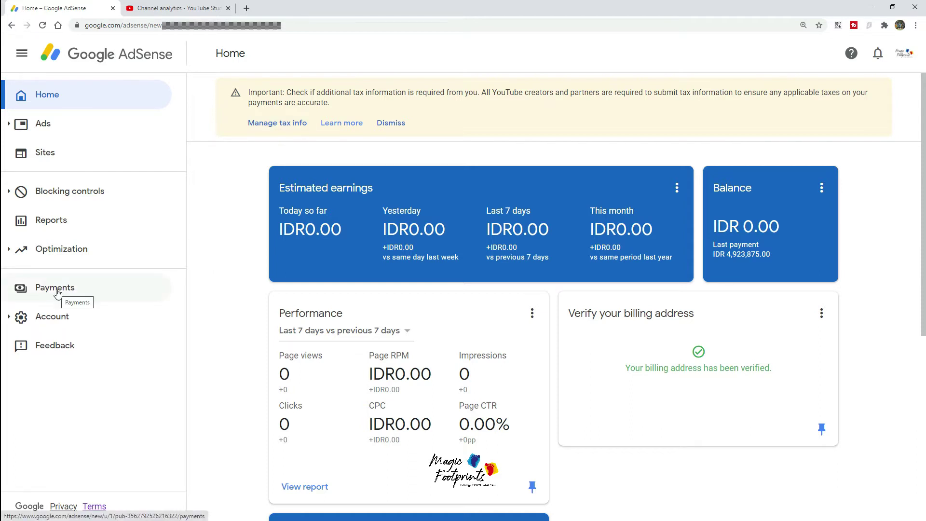
Step: Begin adding United States tax info from the banner, re-entering the account password to verify
left_click(278, 127)
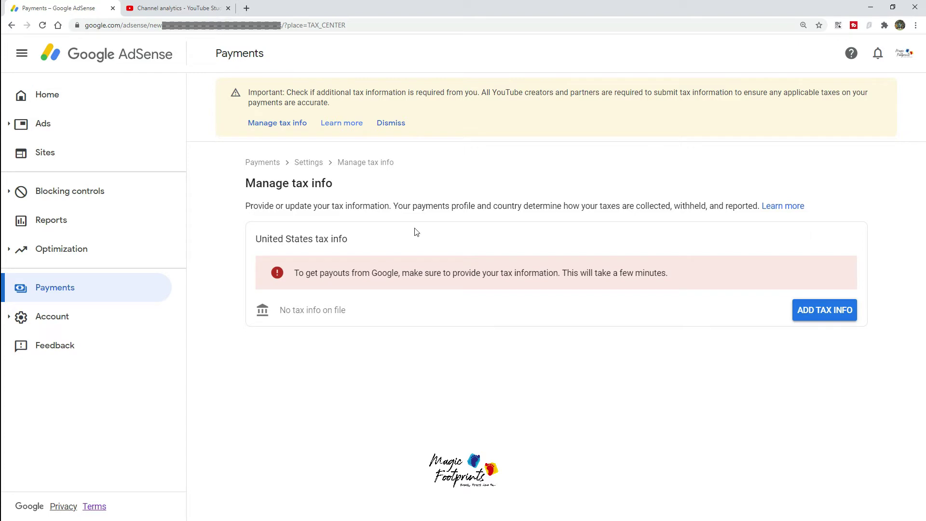
left_click(823, 320)
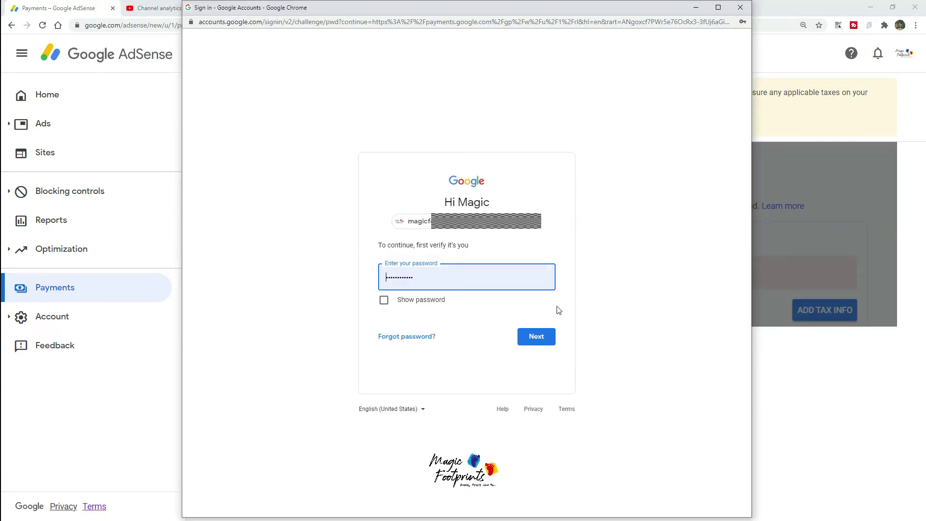
left_click(548, 338)
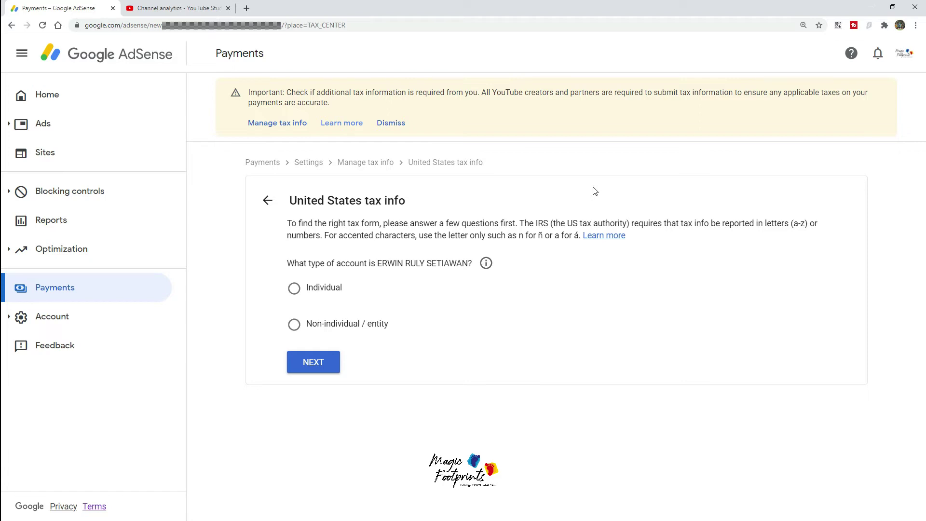
Step: Answer Individual and No to US citizen/resident, then select the W-8BEN form
left_click(295, 295)
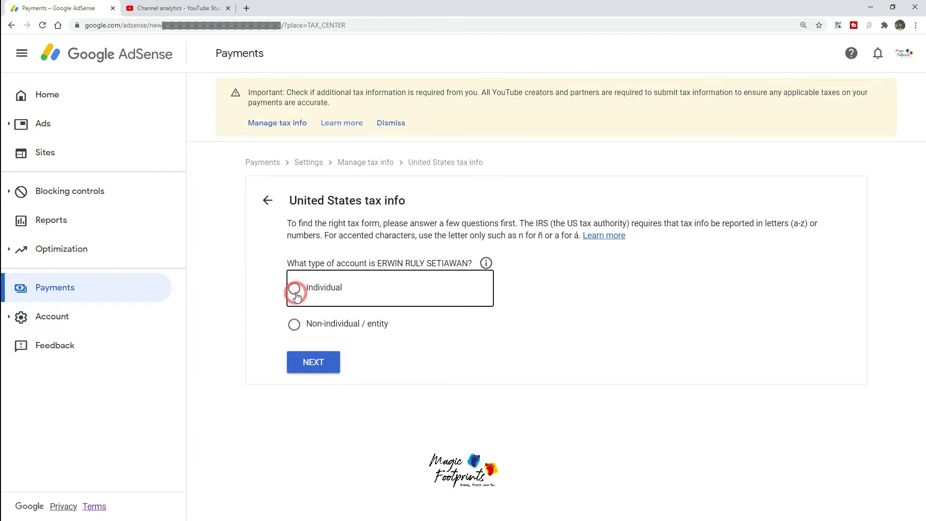
left_click(322, 372)
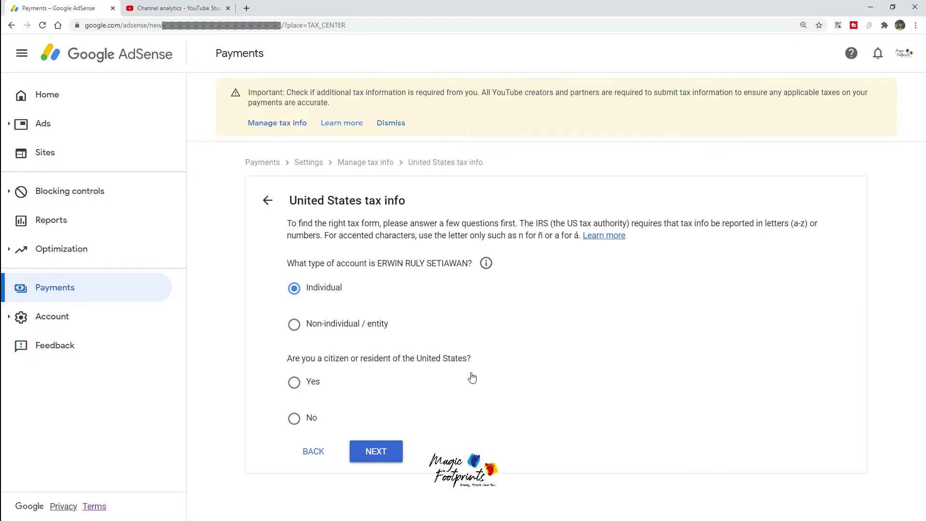
left_click(295, 418)
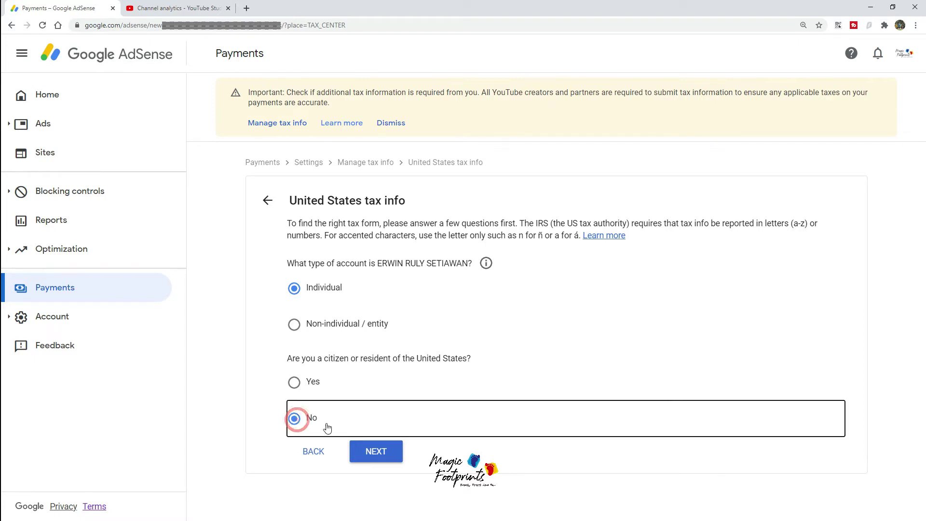
left_click(393, 457)
scroll(430, 436, "down", 1)
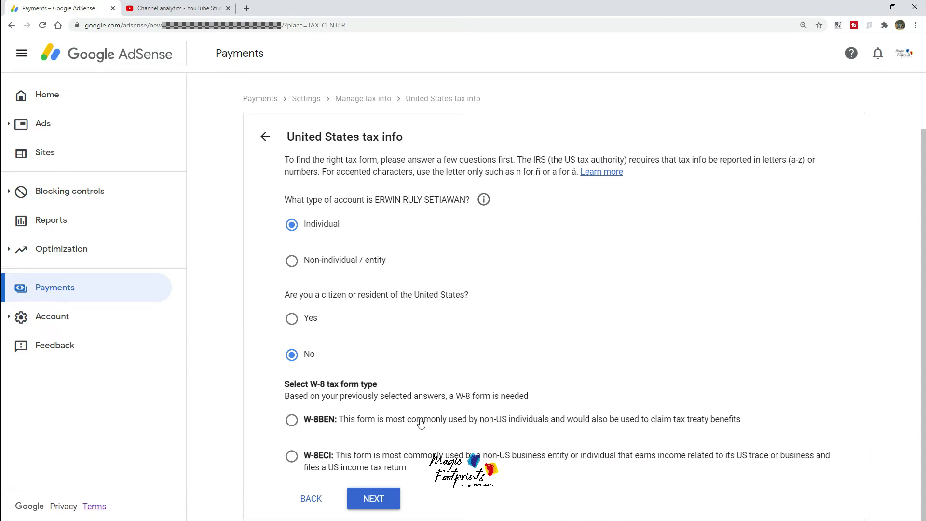
left_click(292, 420)
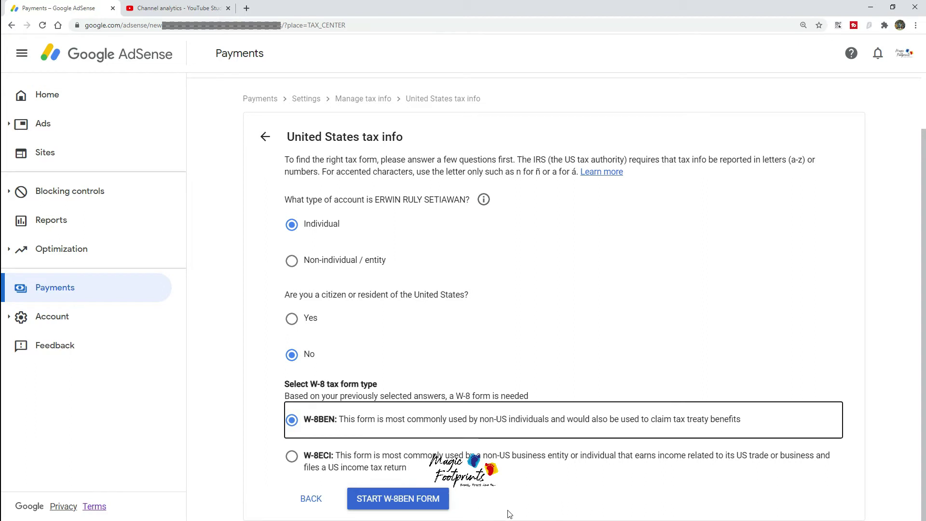
Step: Start the W-8BEN form and set country of citizenship to Indonesia
left_click(403, 508)
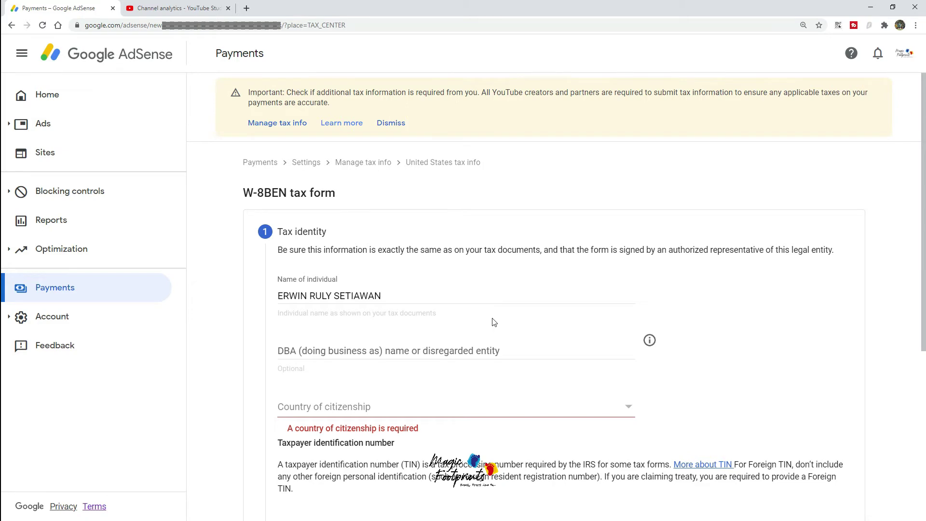
scroll(494, 322, "down", 2)
left_click(505, 312)
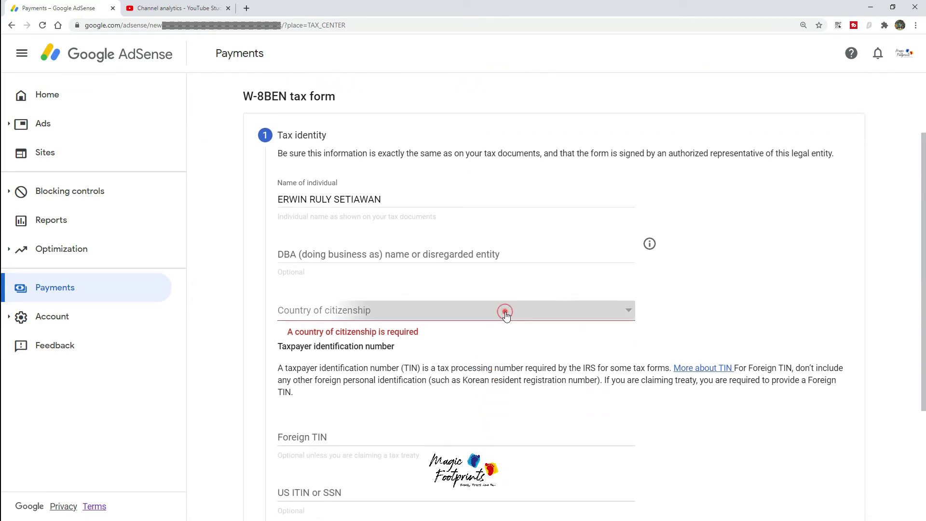
scroll(471, 291, "down", 15)
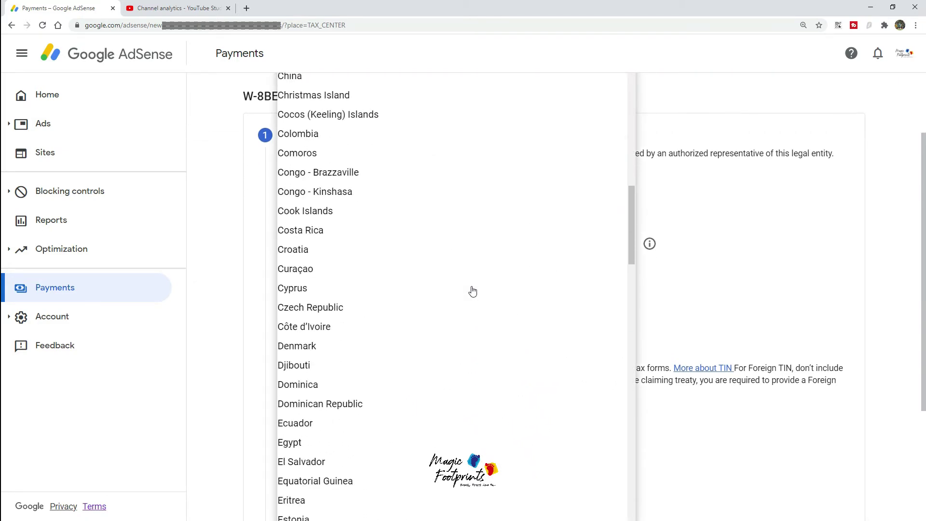
scroll(472, 291, "down", 17)
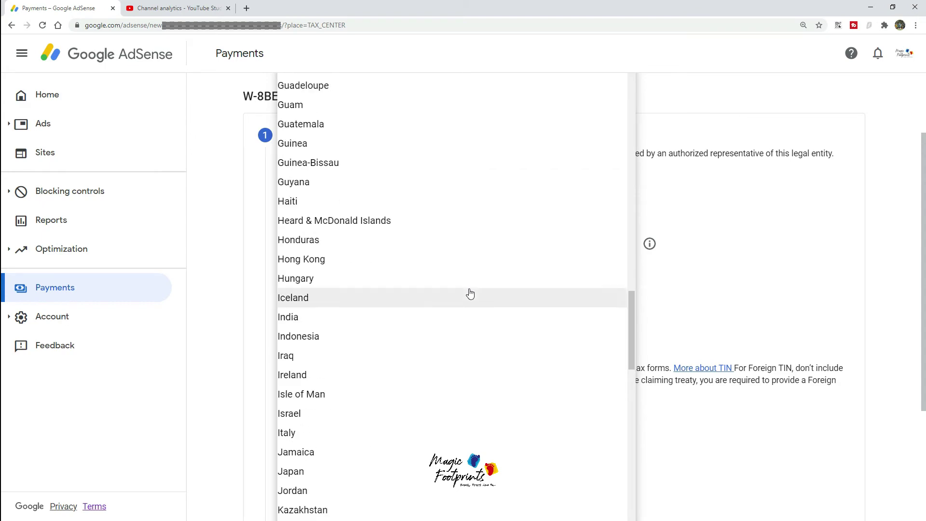
scroll(471, 294, "down", 2)
left_click(336, 241)
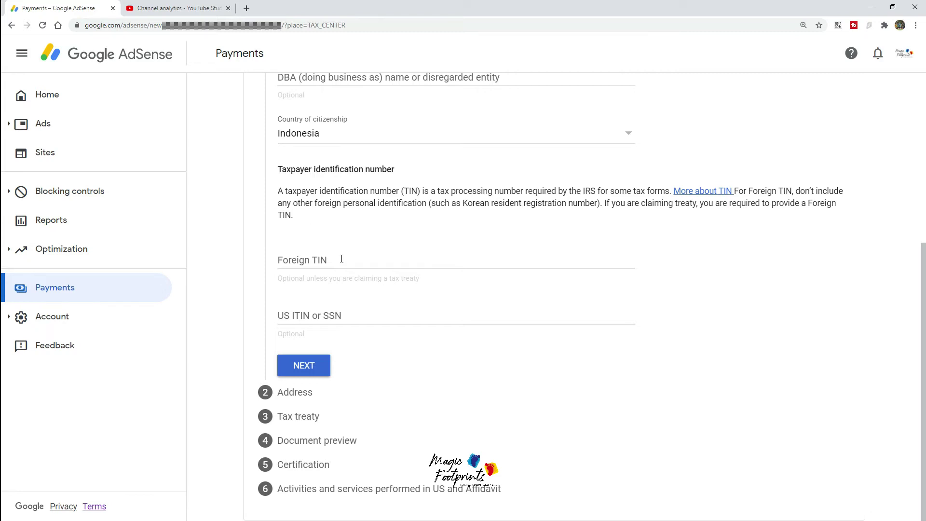
Step: Enter the foreign tax identification number and move on to the address section
left_click(339, 261)
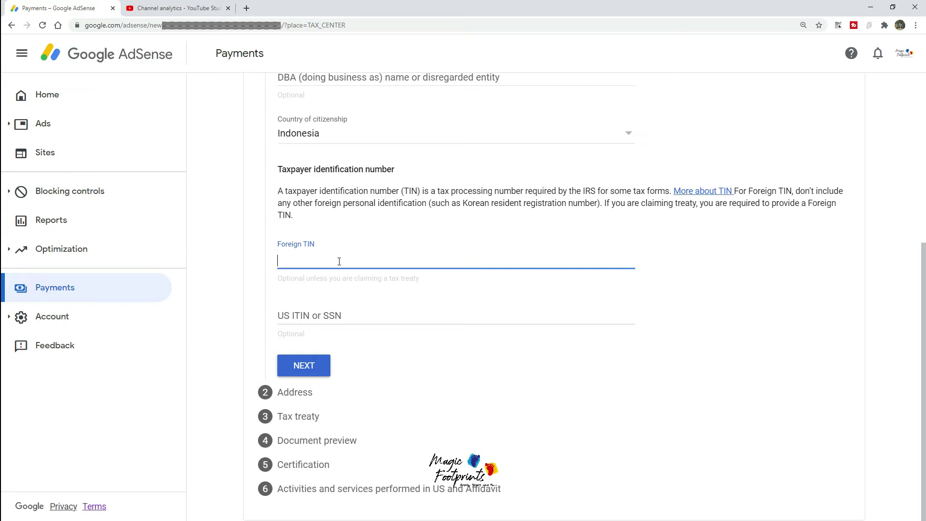
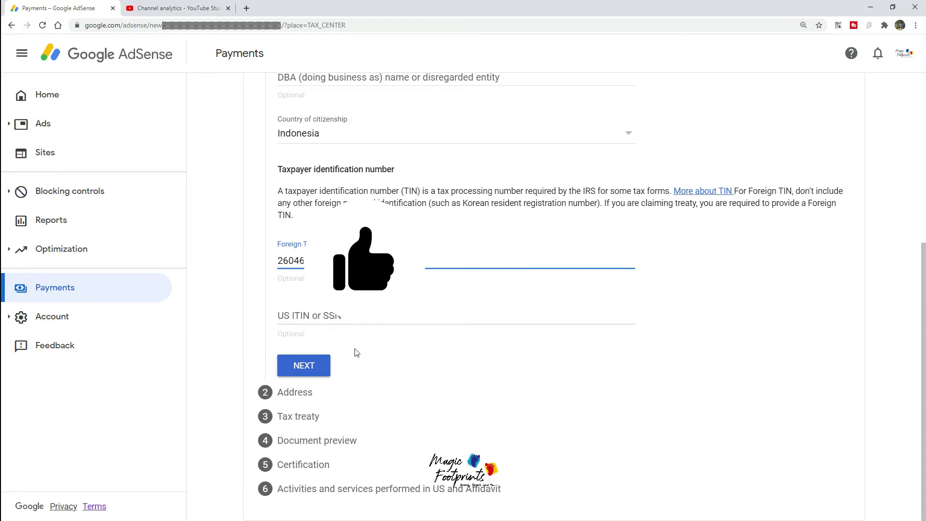
left_click(319, 375)
Step: Fill in the permanent residence address lines and postal code
left_click(295, 154)
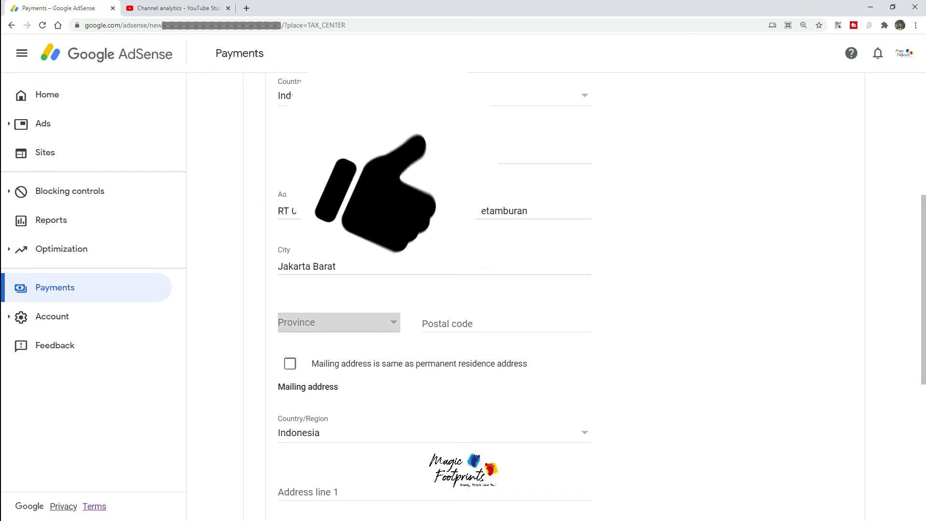
key("Tab")
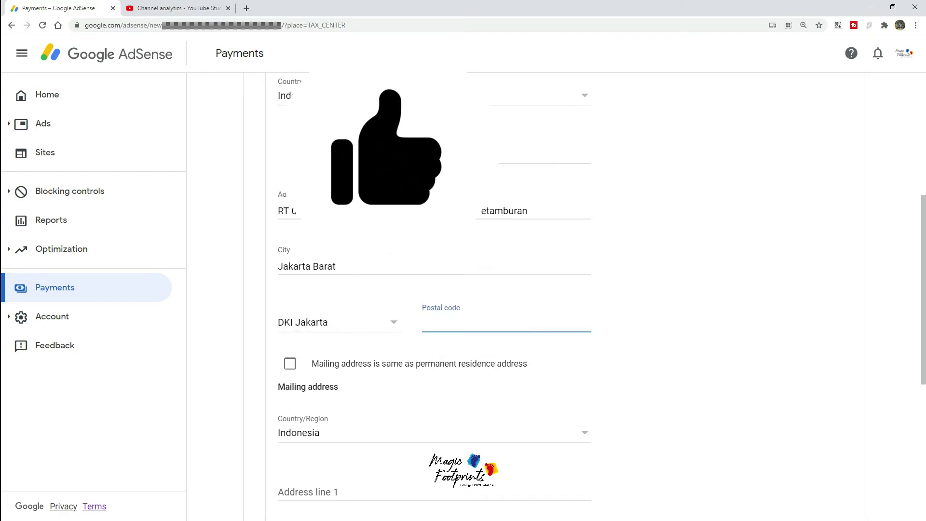
type("11460")
scroll(351, 381, "down", 2)
scroll(360, 357, "up", 2)
Step: Leave 'Mailing address is same' unchecked and complete the separate mailing address fields
scroll(364, 345, "down", 2)
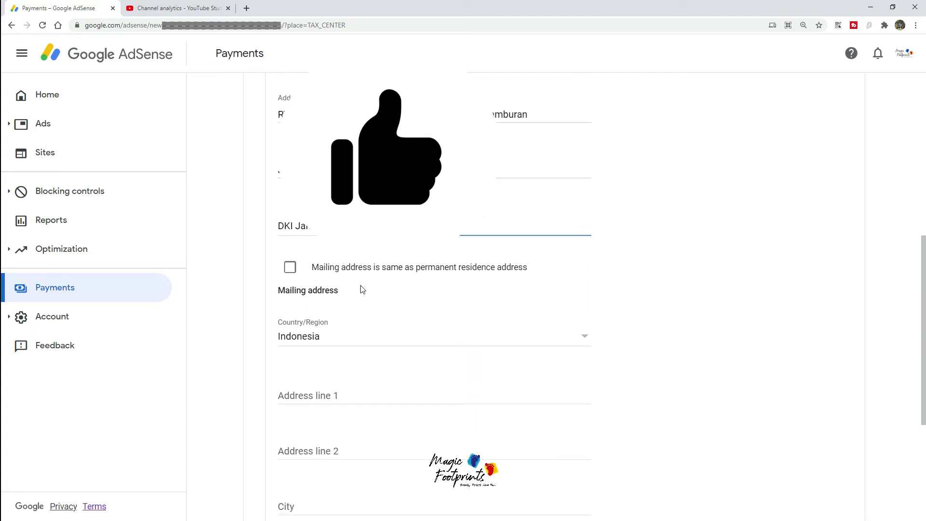
scroll(362, 288, "down", 1)
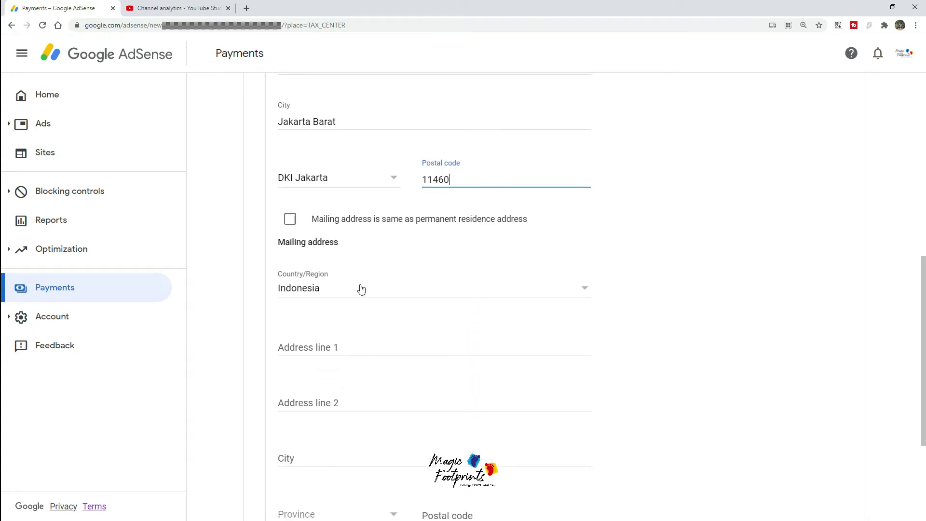
scroll(361, 288, "down", 2)
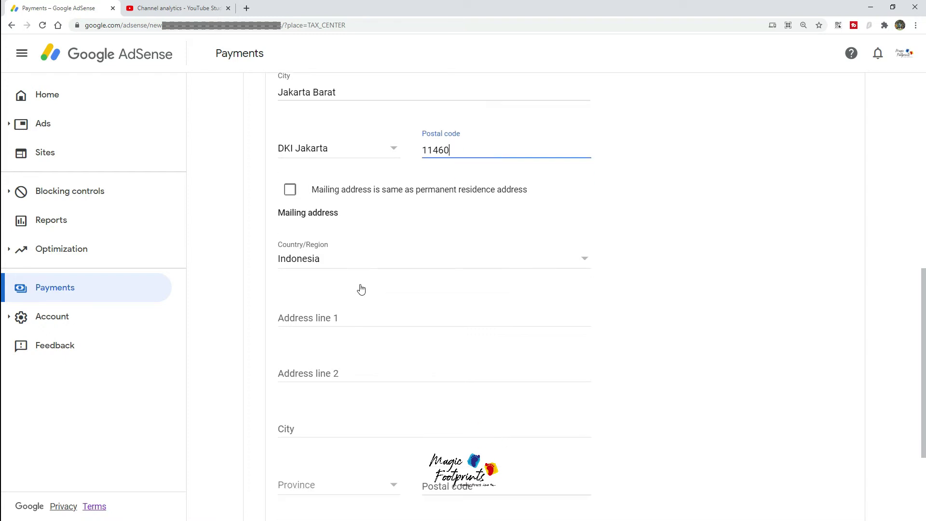
left_click(289, 121)
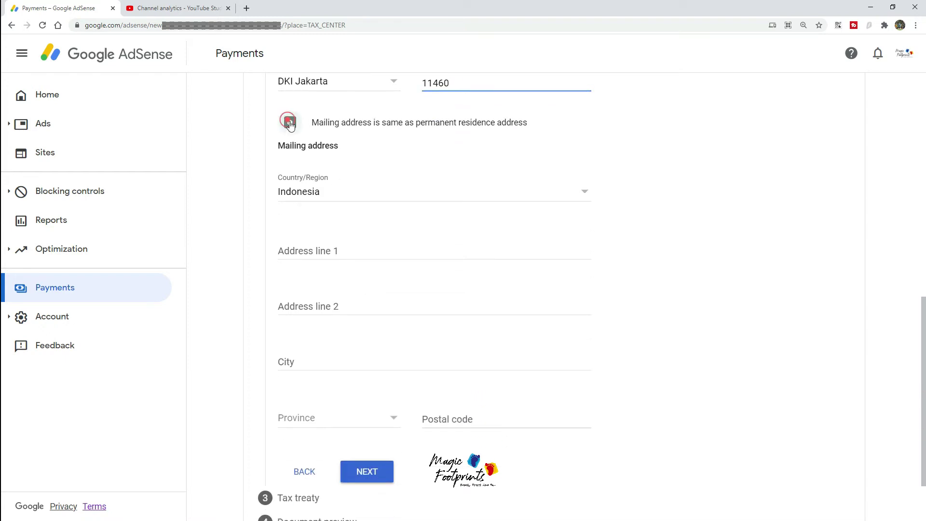
left_click(291, 350)
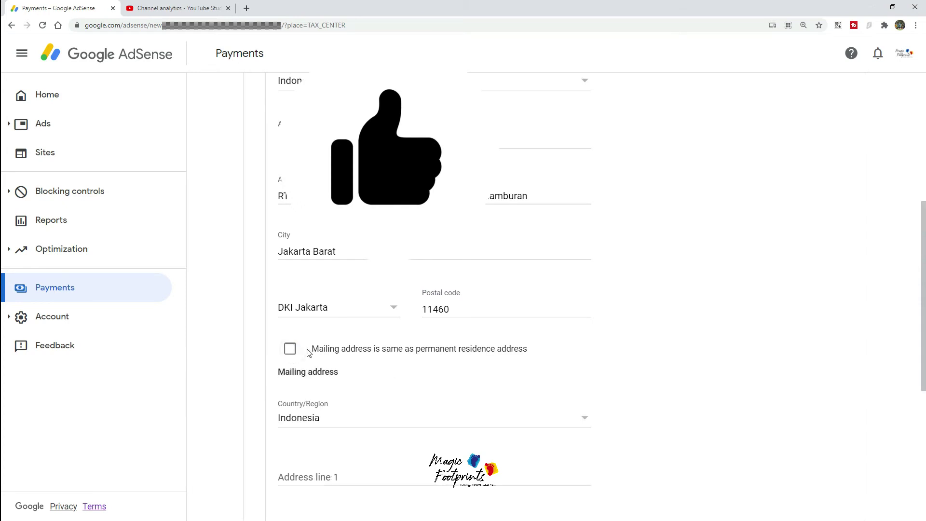
scroll(299, 353, "down", 5)
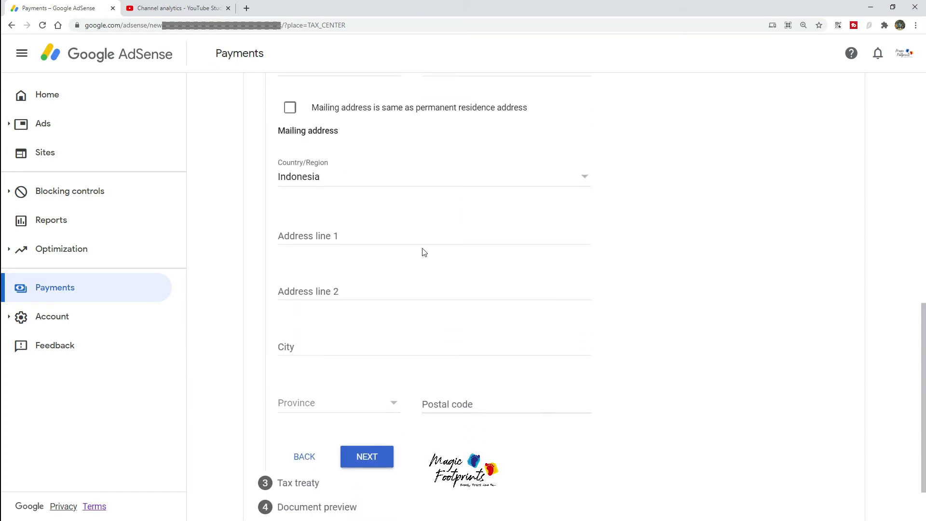
scroll(422, 252, "down", 1)
scroll(354, 225, "up", 1)
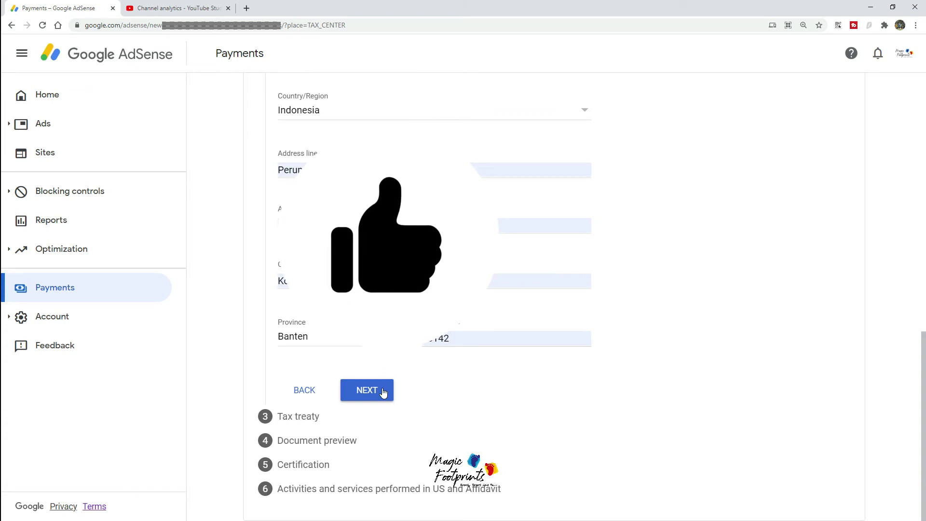
Step: Claim a reduced treaty withholding rate as a resident of Indonesia
left_click(382, 390)
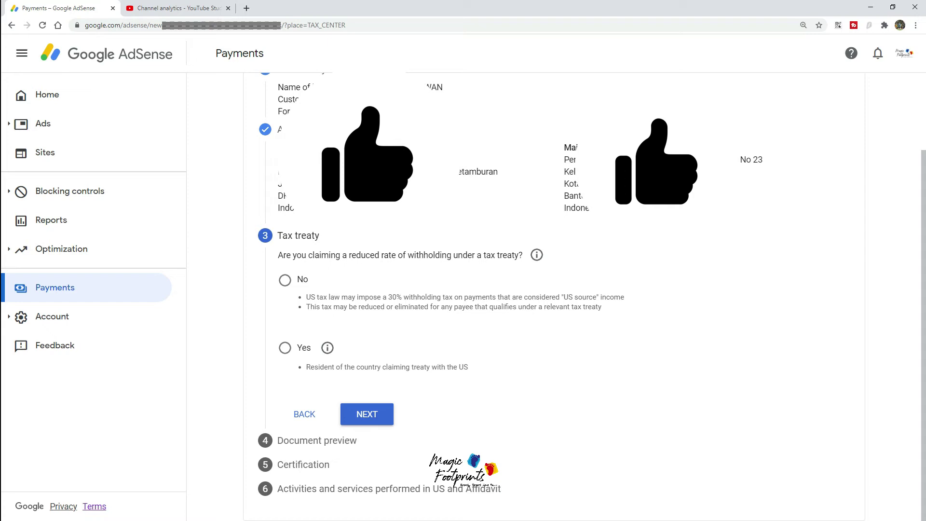
left_click(286, 353)
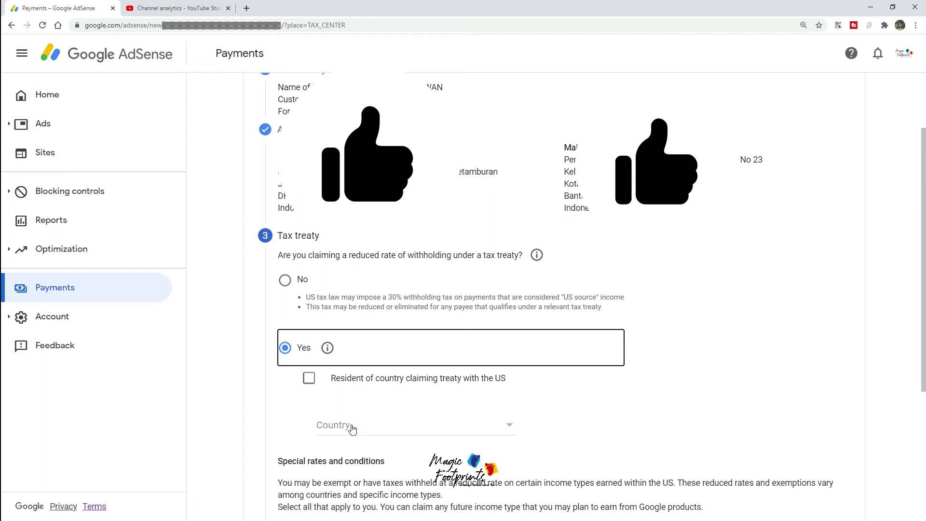
left_click(308, 379)
left_click(430, 425)
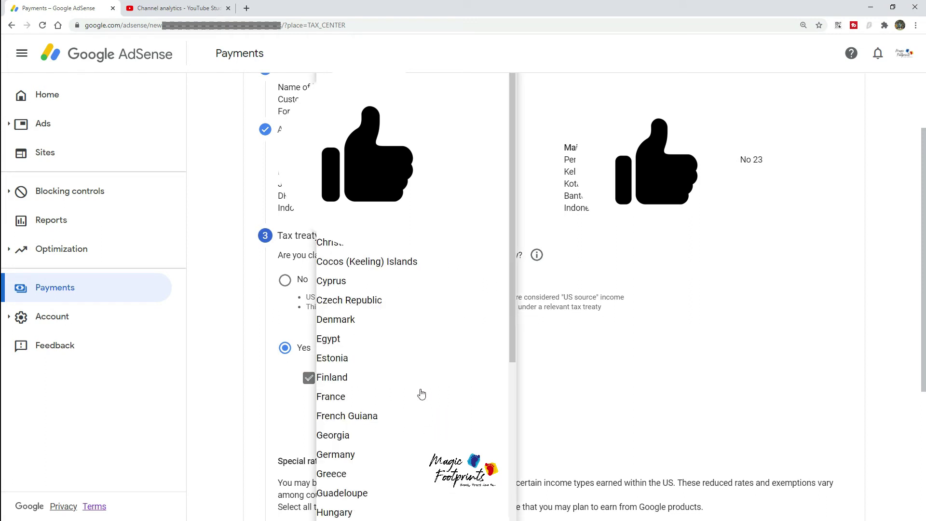
scroll(390, 332, "down", 5)
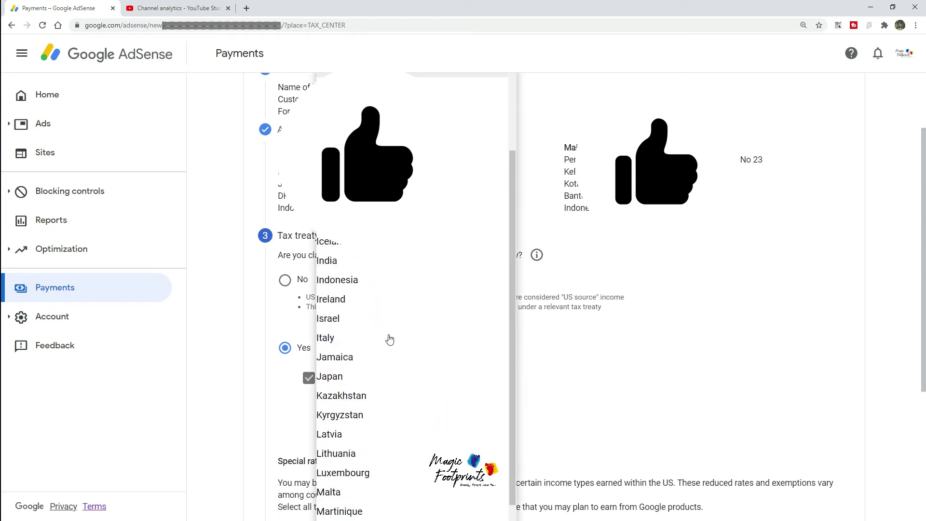
left_click(393, 288)
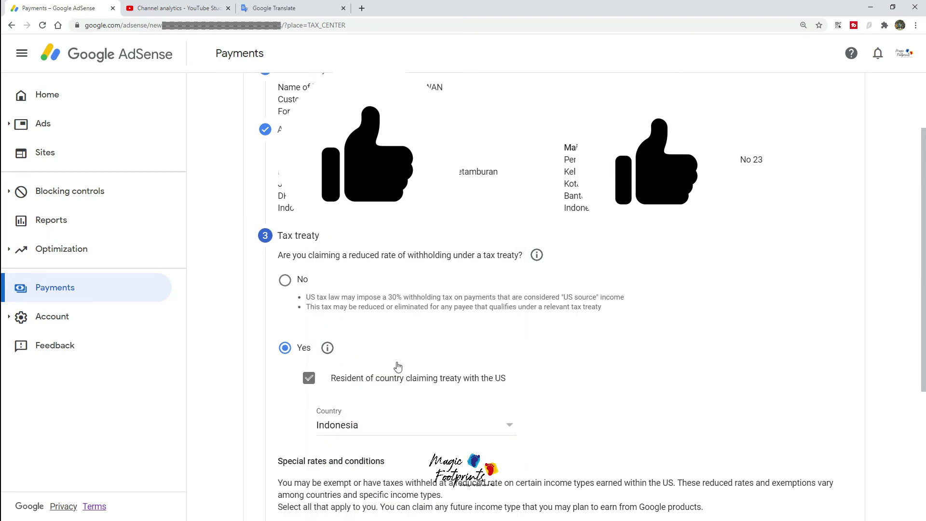
scroll(397, 367, "down", 5)
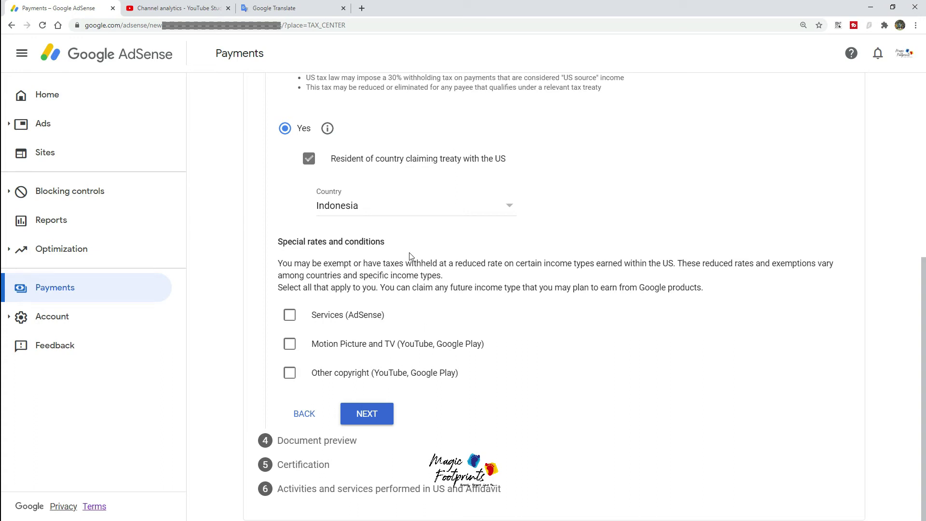
Step: Claim Services (AdSense) income under Article 8 paragraph 1 at a 0% withholding rate
left_click(289, 314)
left_click(468, 369)
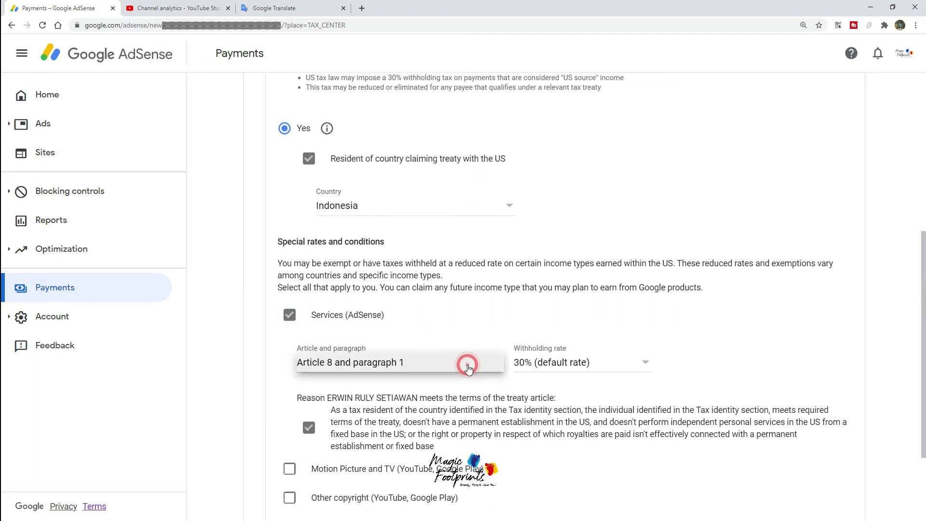
left_click(374, 364)
left_click(533, 364)
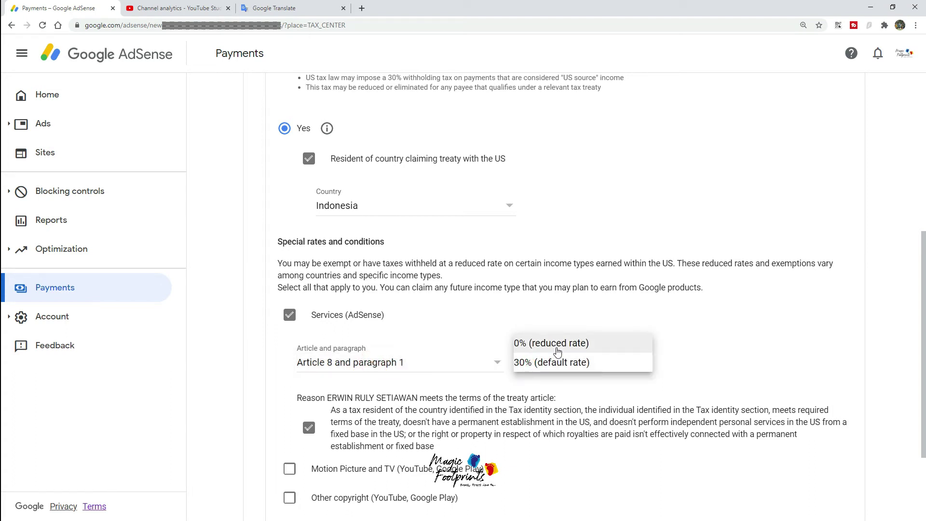
left_click(558, 351)
left_click(558, 367)
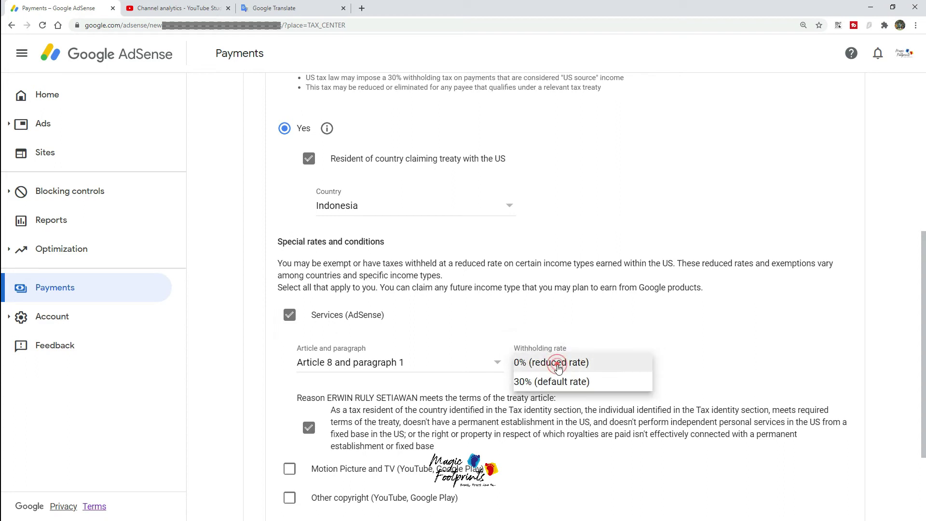
left_click(560, 362)
scroll(562, 369, "down", 3)
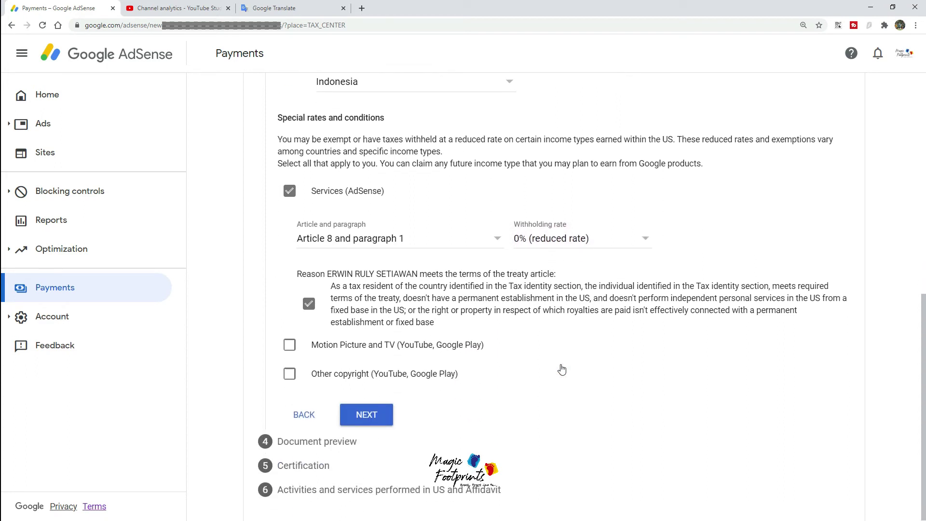
Step: Claim Motion Picture and TV and Other copyright income at a 10% withholding rate
left_click(288, 351)
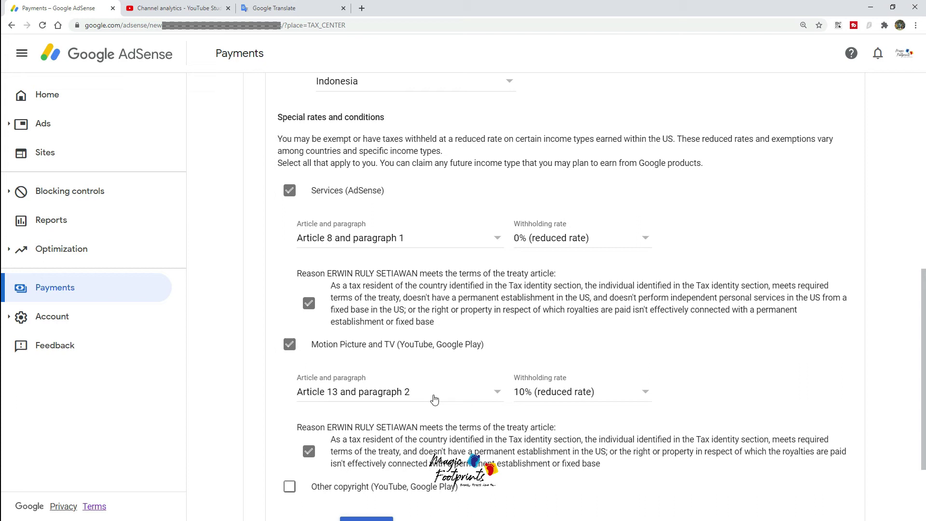
left_click(553, 399)
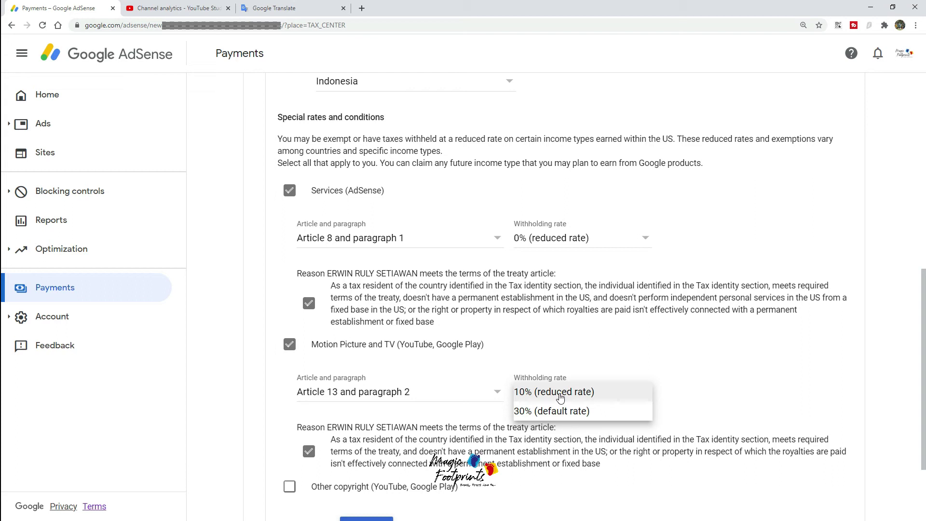
left_click(559, 397)
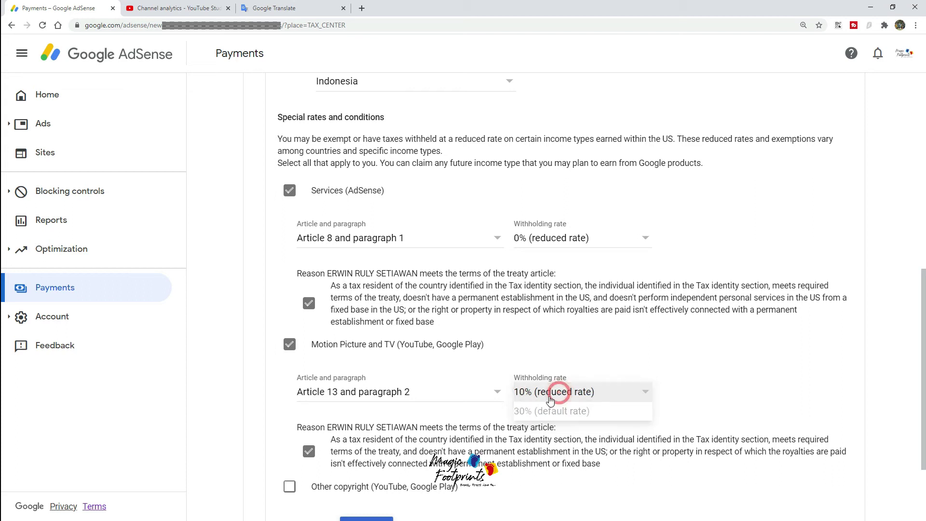
scroll(310, 378, "down", 3)
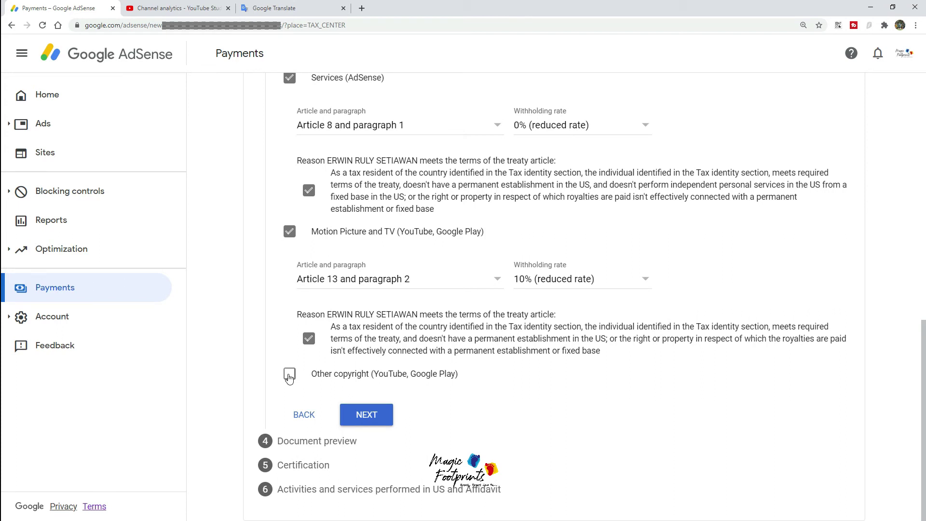
left_click(289, 376)
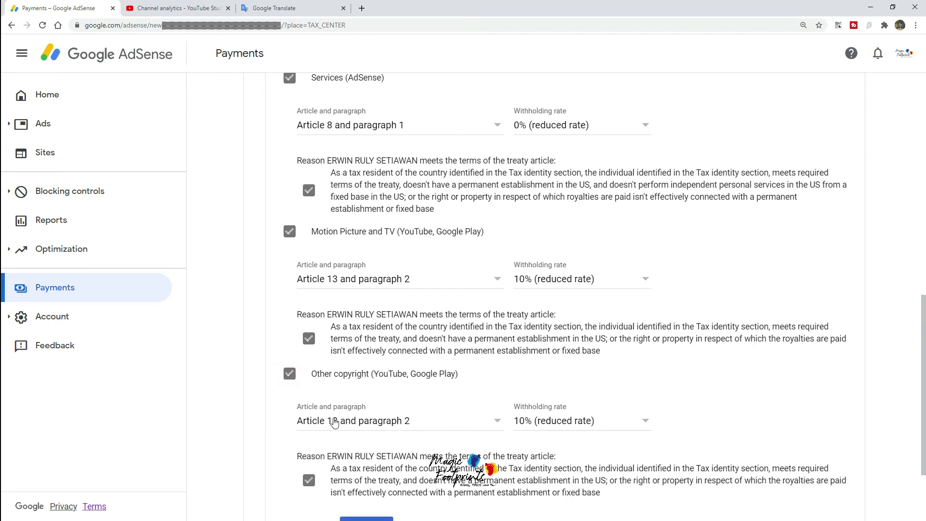
left_click(604, 427)
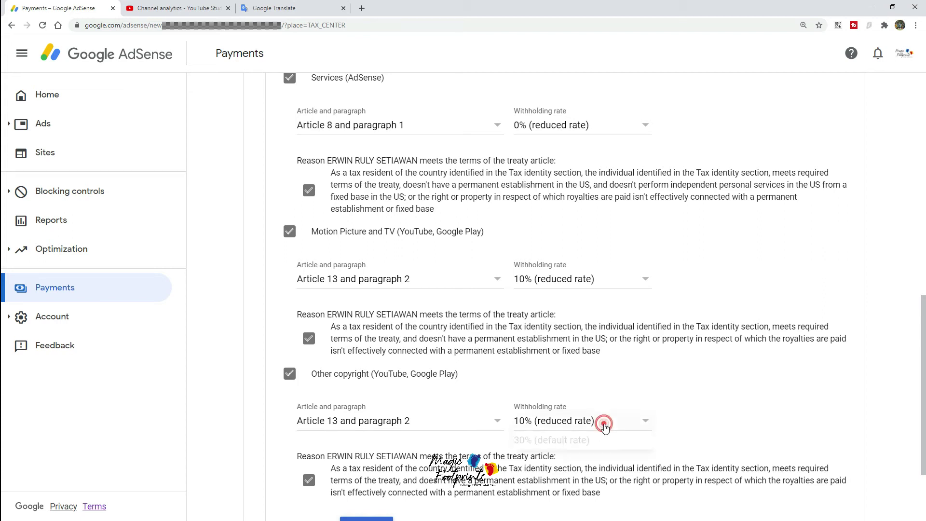
left_click(587, 429)
scroll(530, 424, "down", 2)
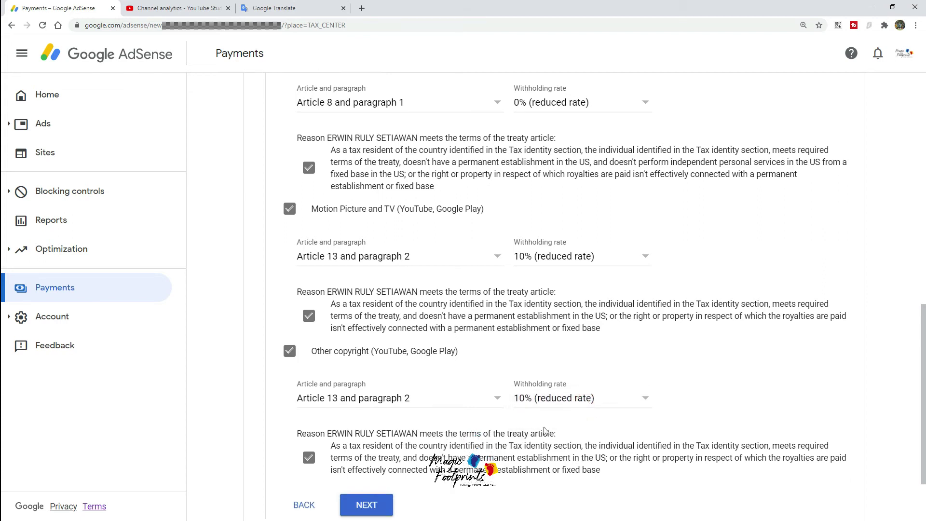
Step: Tick 'I confirm that I have reviewed' for the four generated W-8BEN documents and proceed to Certification
left_click(377, 425)
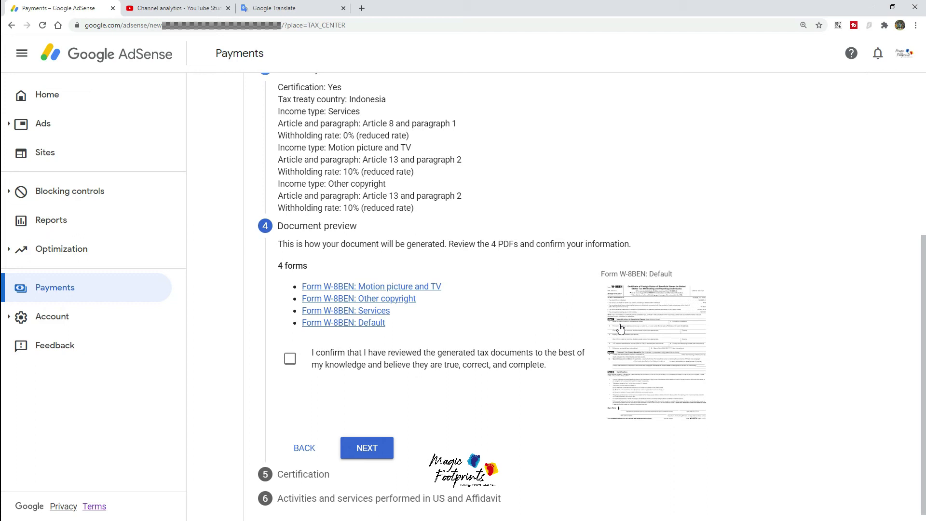
left_click(288, 361)
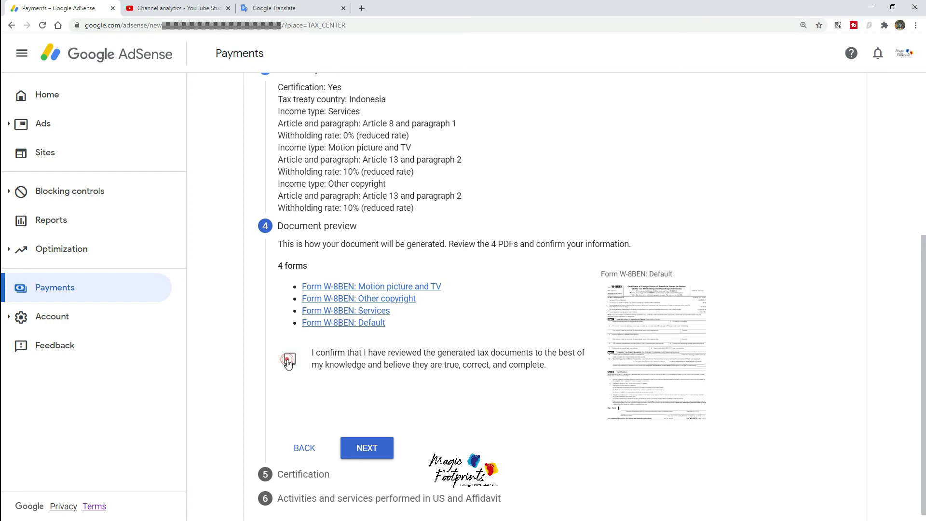
left_click(366, 451)
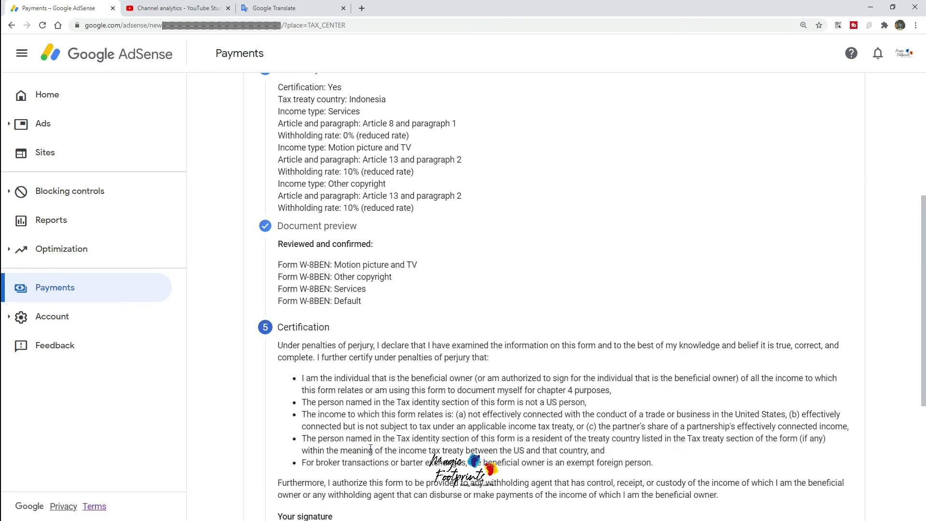
scroll(379, 317, "down", 5)
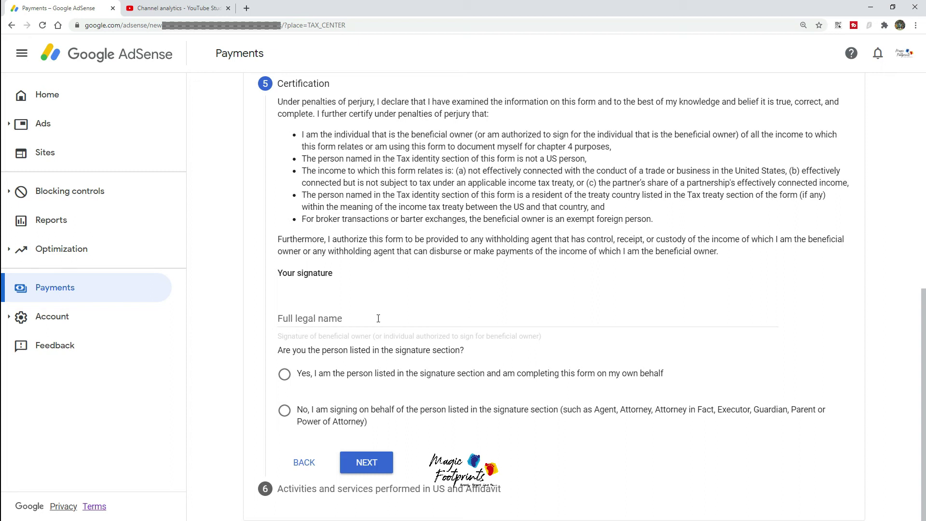
Step: Sign with the full legal name, answer 'Yes, I am the person listed', and continue
left_click(378, 318)
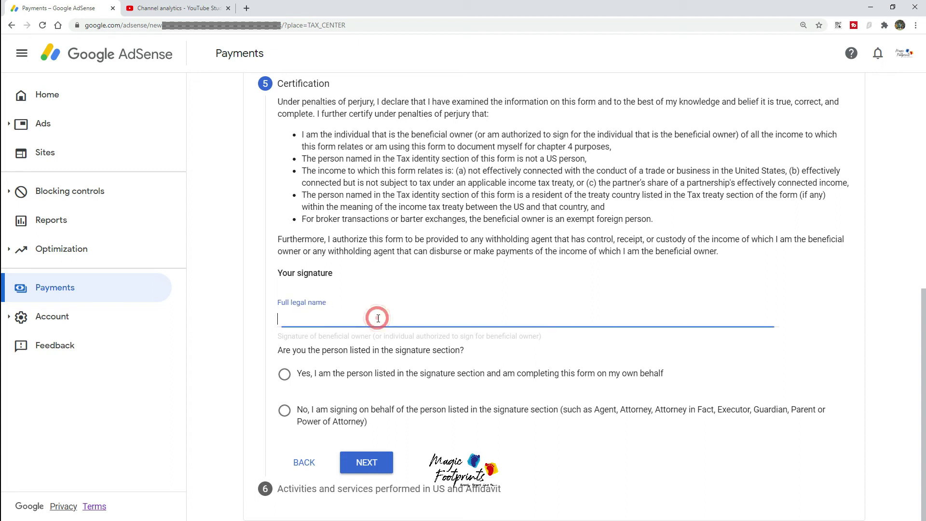
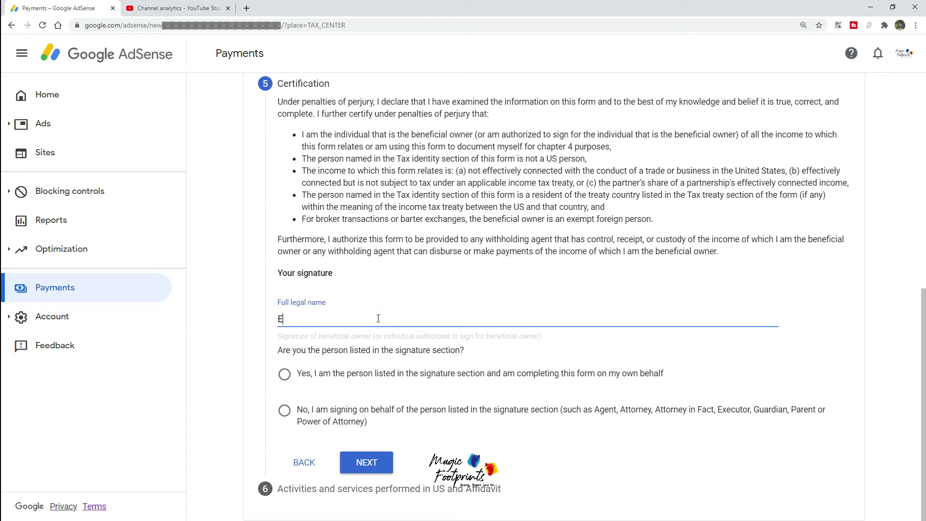
left_click(286, 377)
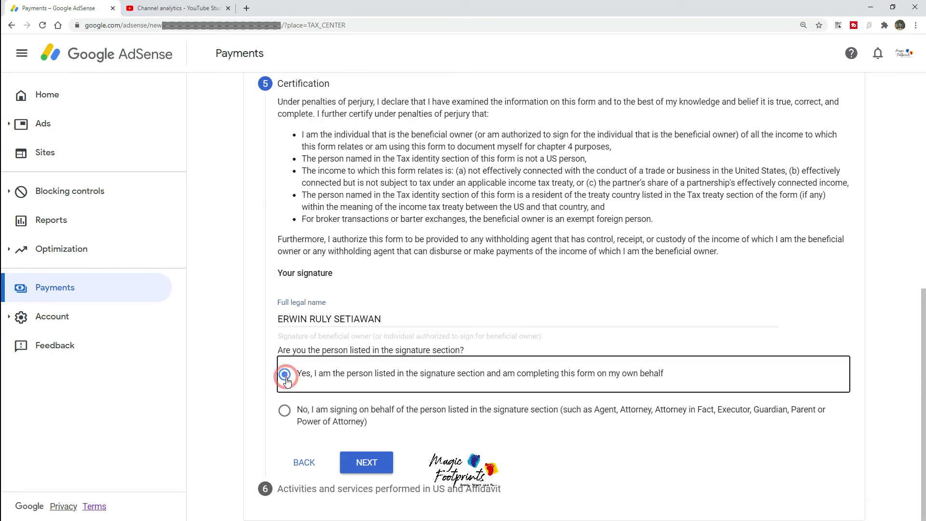
left_click(380, 470)
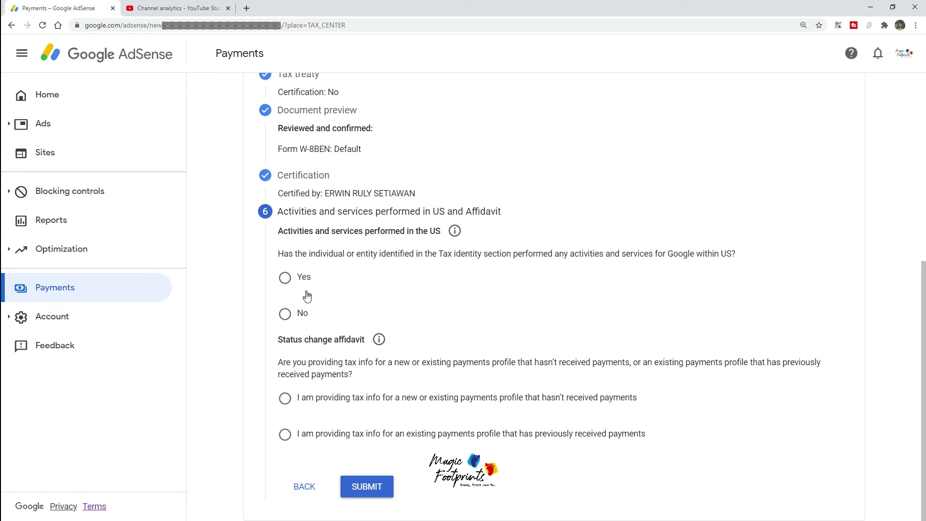
Step: Answer No to US activities, declare an existing profile unchanged since January 1, 2020, and submit
left_click(288, 319)
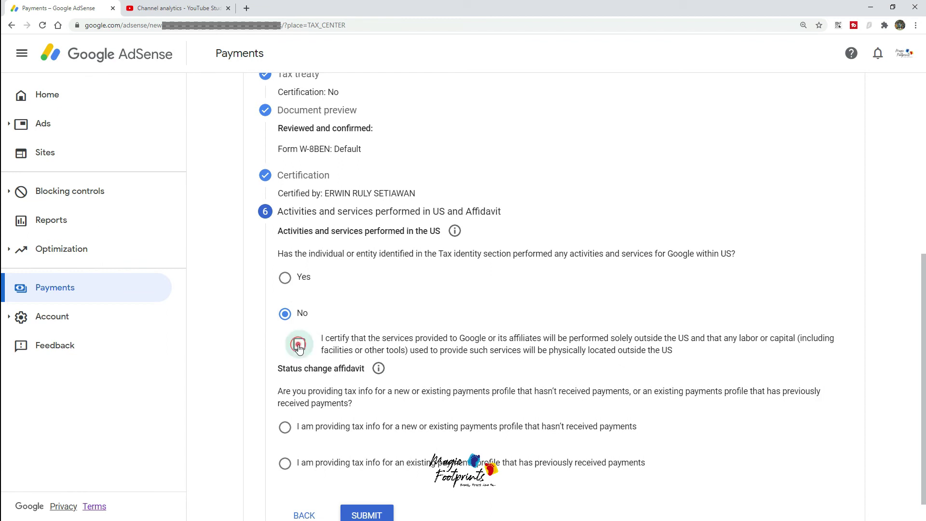
left_click(299, 346)
scroll(313, 362, "down", 1)
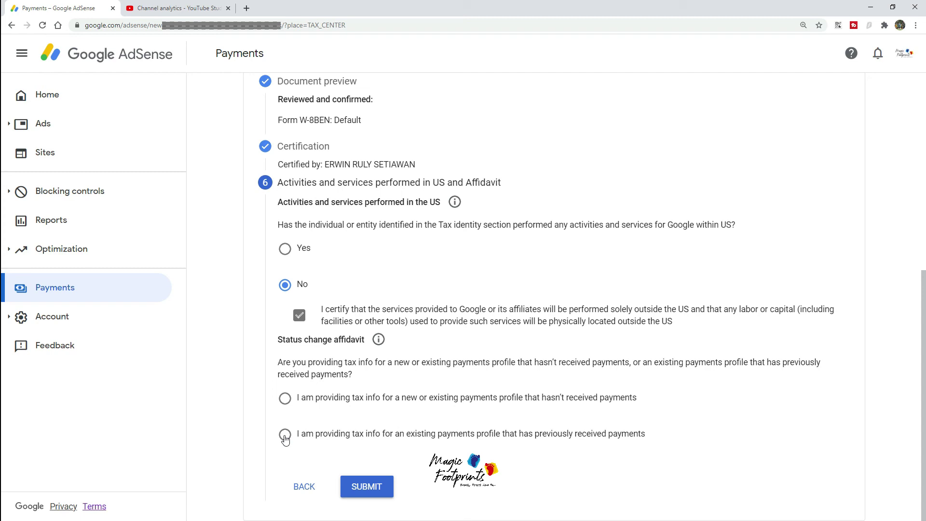
left_click(284, 436)
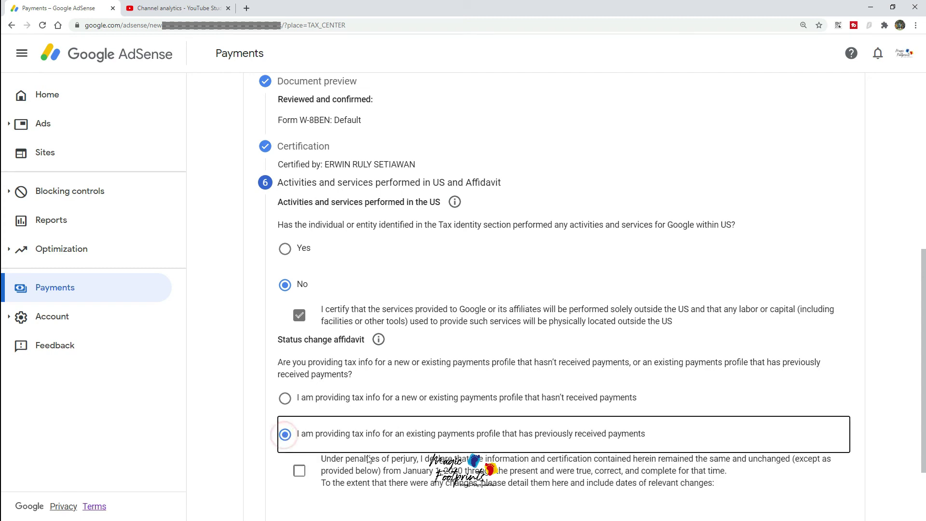
scroll(302, 395, "down", 2)
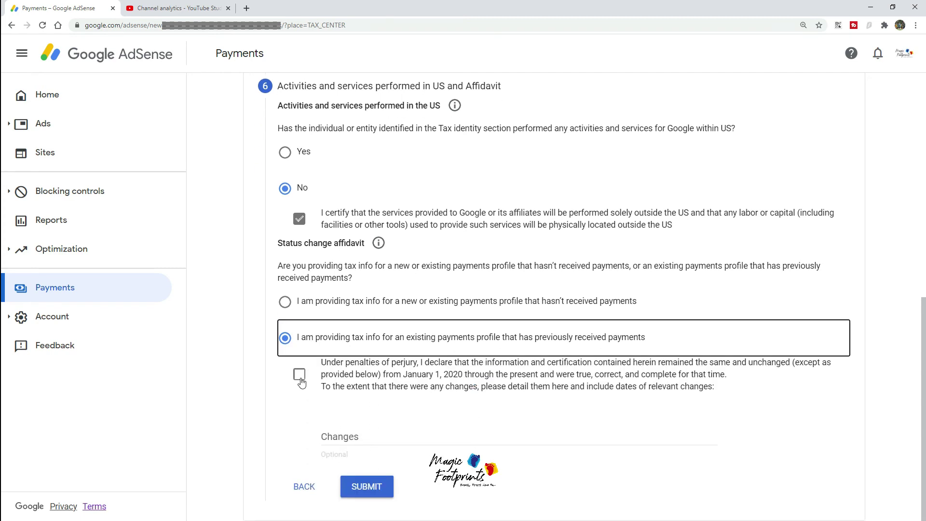
left_click(299, 375)
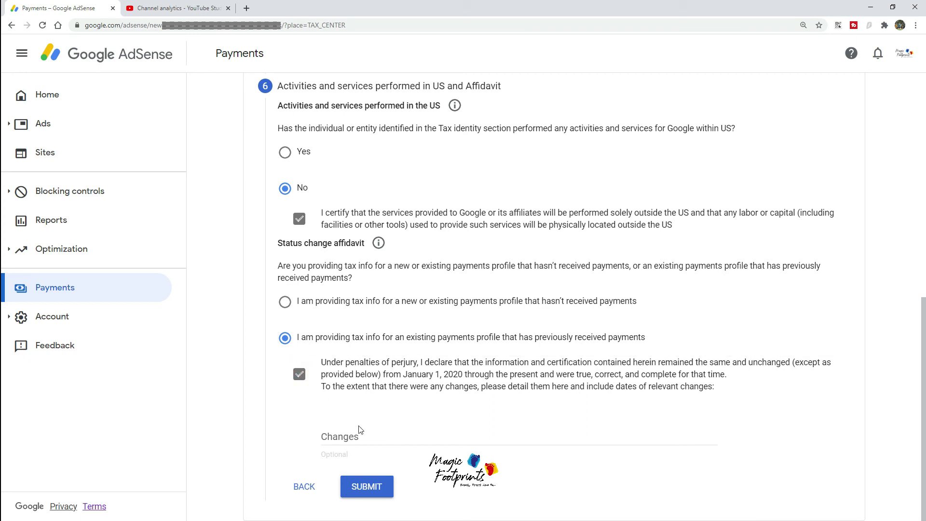
left_click(375, 488)
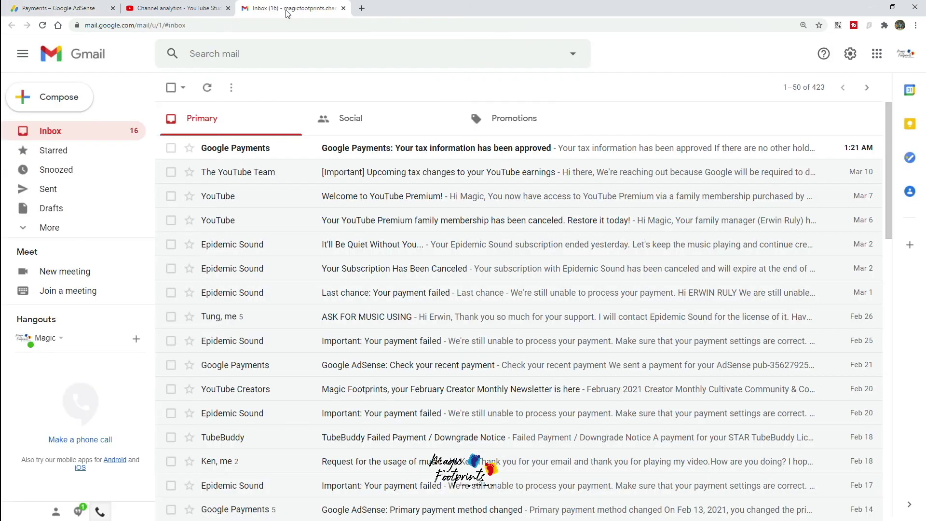
Step: Open the 'Google Payments: Your tax information has been approved' message in the Gmail inbox
left_click(436, 156)
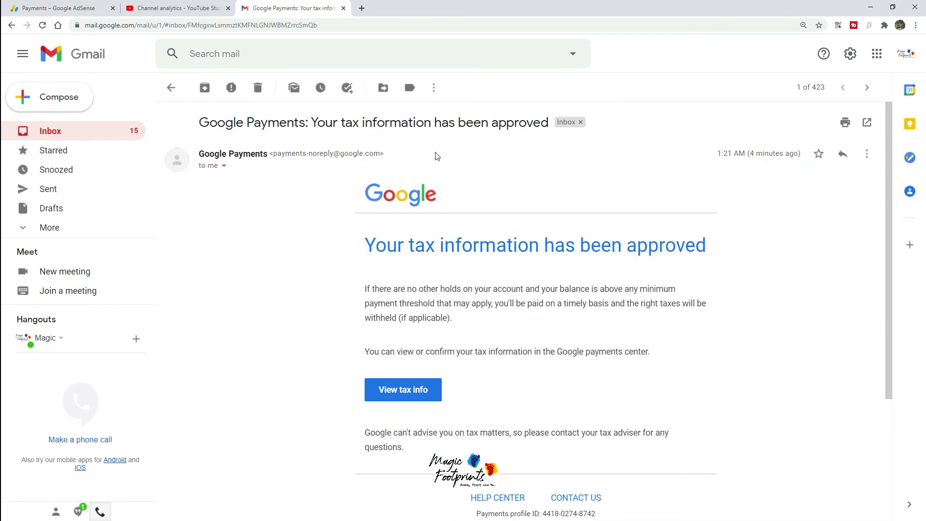